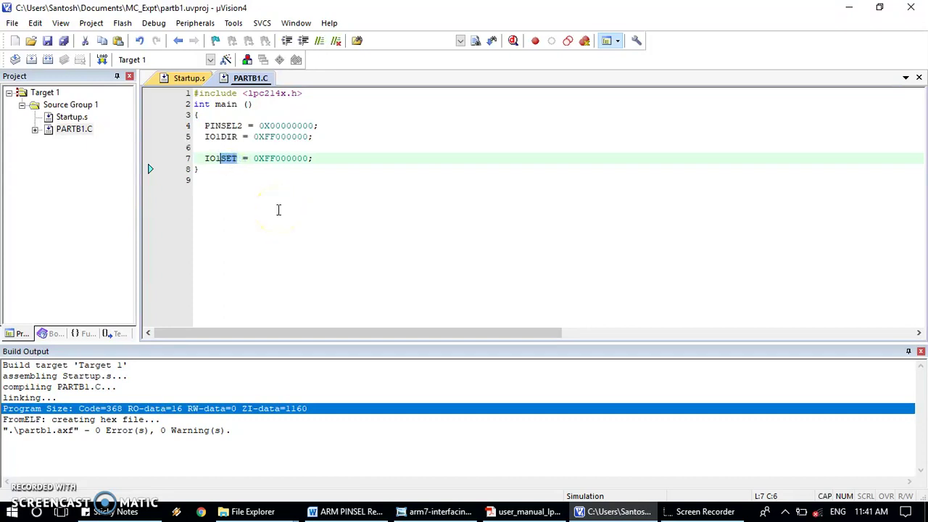
Switch the register on line 7 of PARTB1.C to IO1CLR, restore it to IO1SET, and save all files
text(CLR)
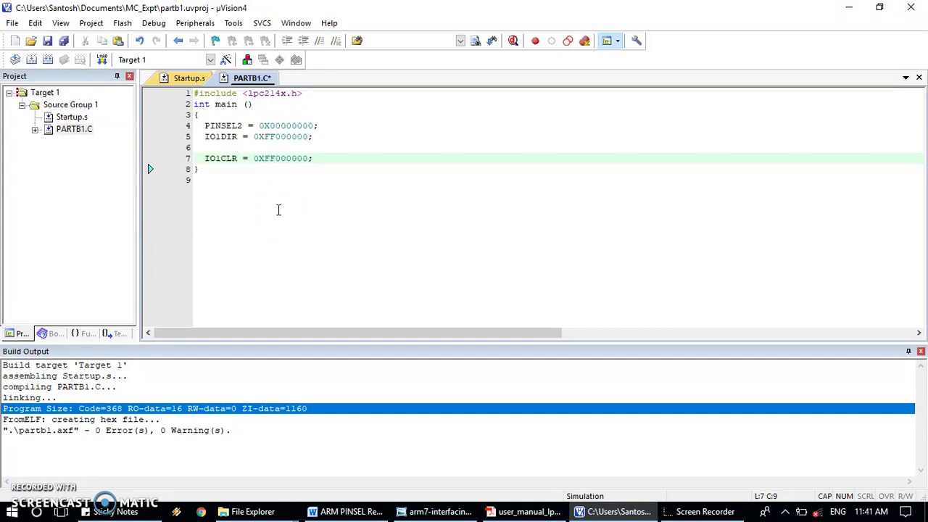
key(shift+Left)
key(shift+Left)
key(shift+Left)
text(SET)
key(Down)
key(Up)
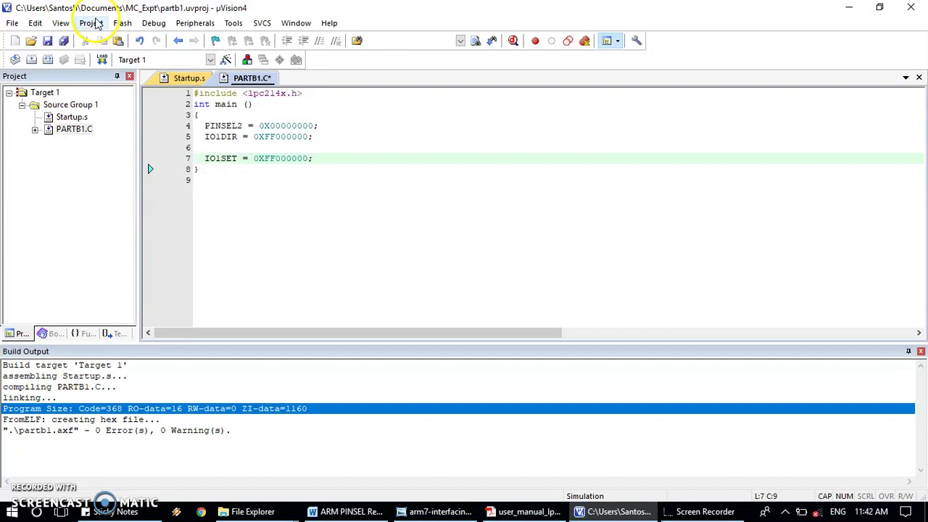
click(64, 41)
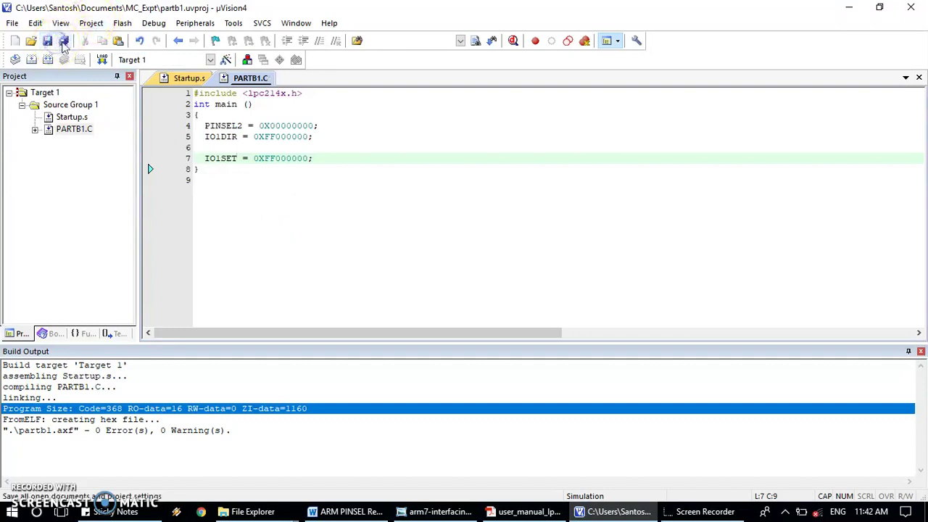
Open Startup.s, compare its source with the Configuration Wizard, and enable PLL Setup before disabling it again
click(69, 118)
click(79, 120)
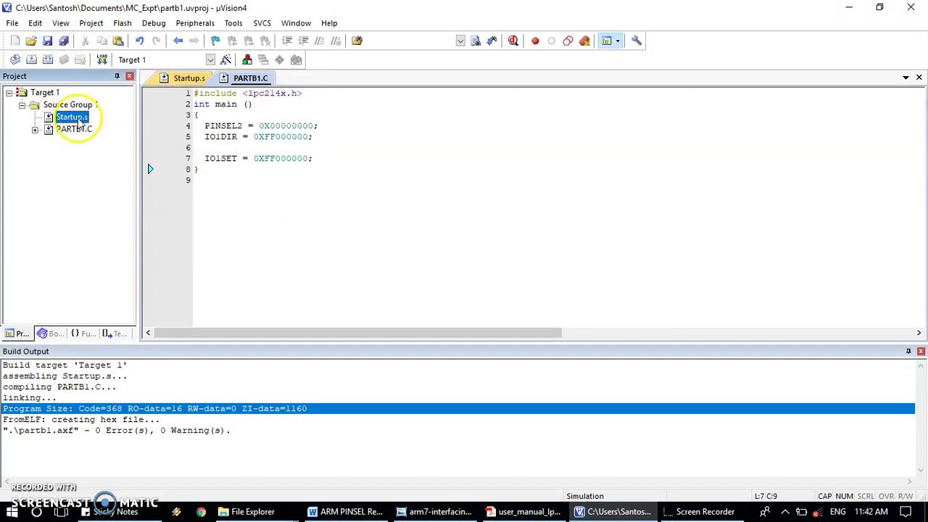
double_click(79, 120)
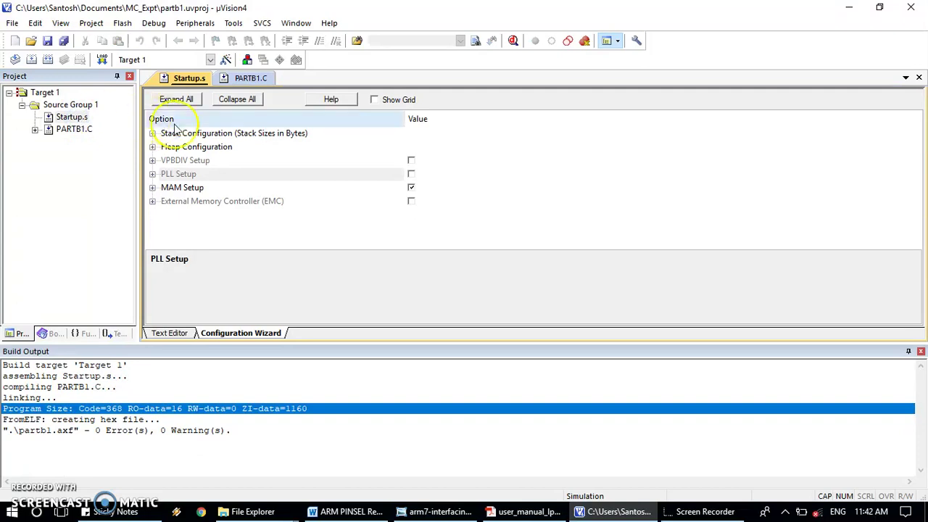
click(176, 333)
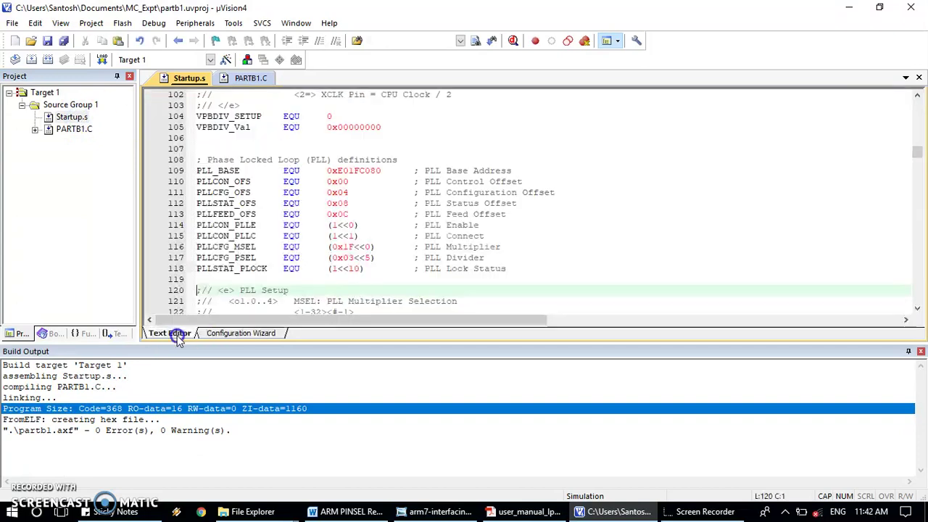
click(255, 336)
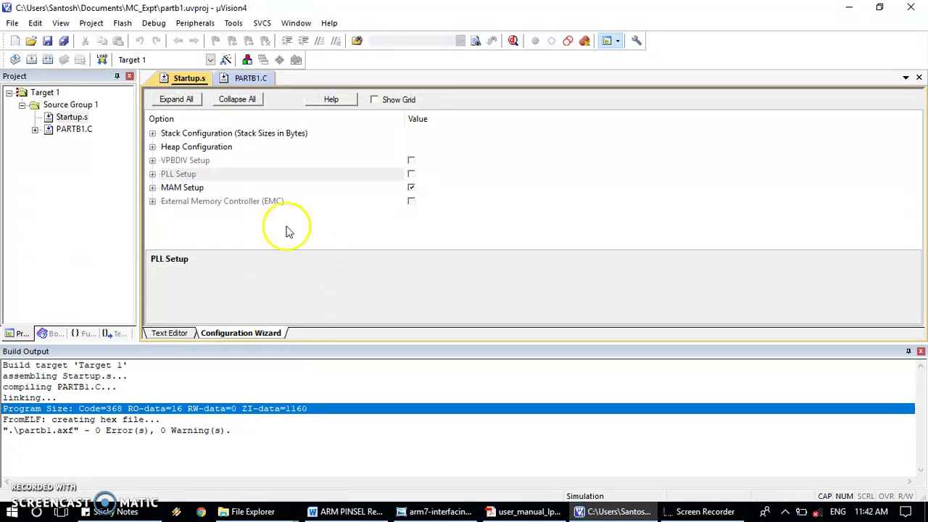
click(412, 175)
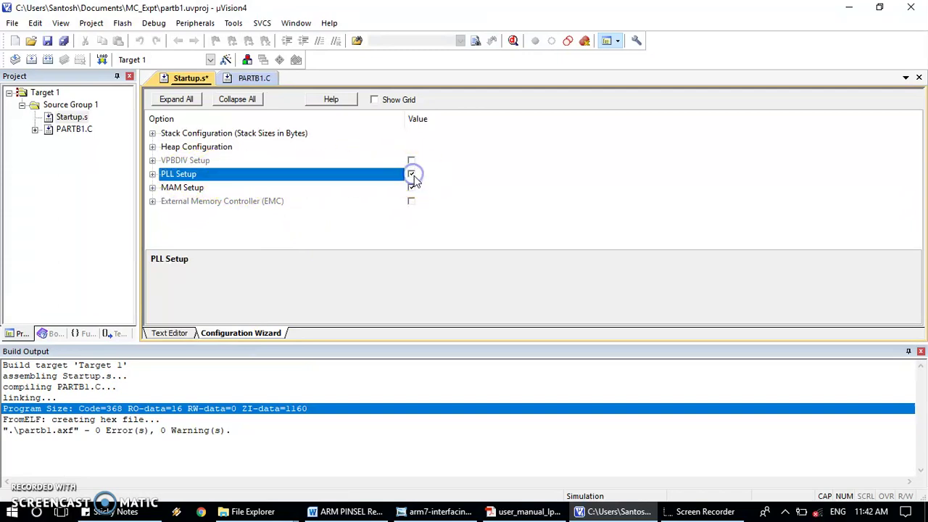
click(411, 175)
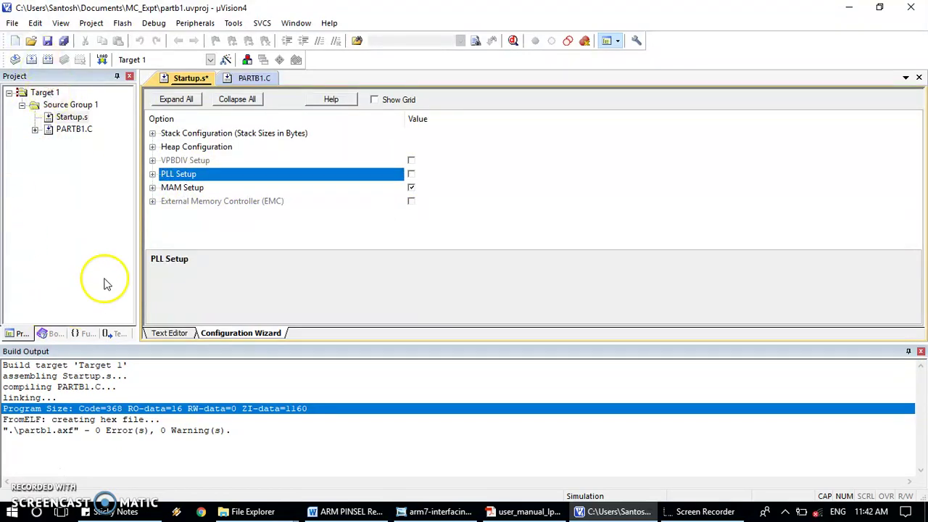
Review the Target, Output and Linker options of Target 1, including MicroLIB, HEX file creation and memory layout, and accept them
click(45, 93)
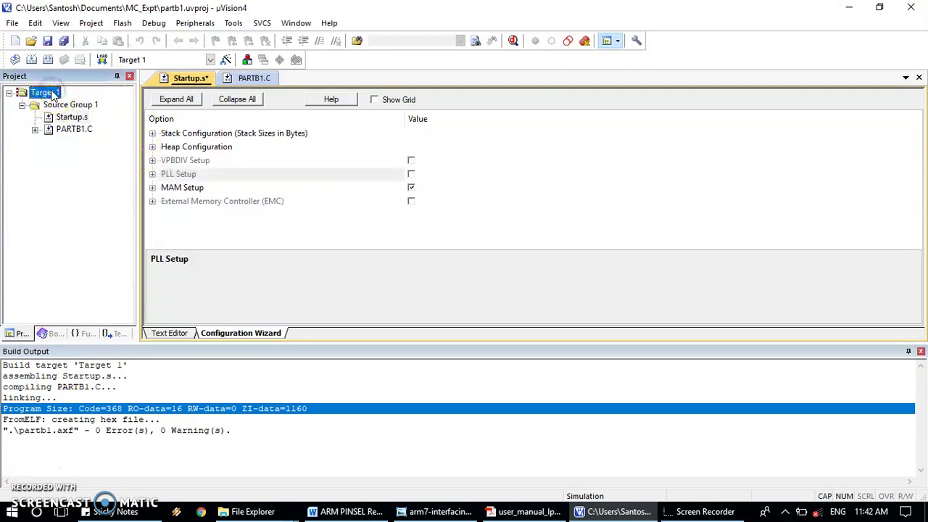
right_click(52, 95)
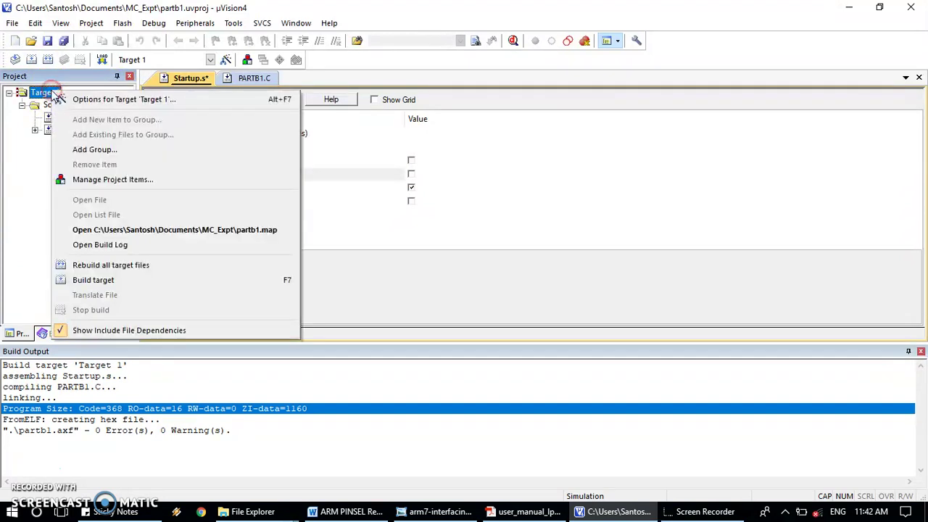
click(93, 103)
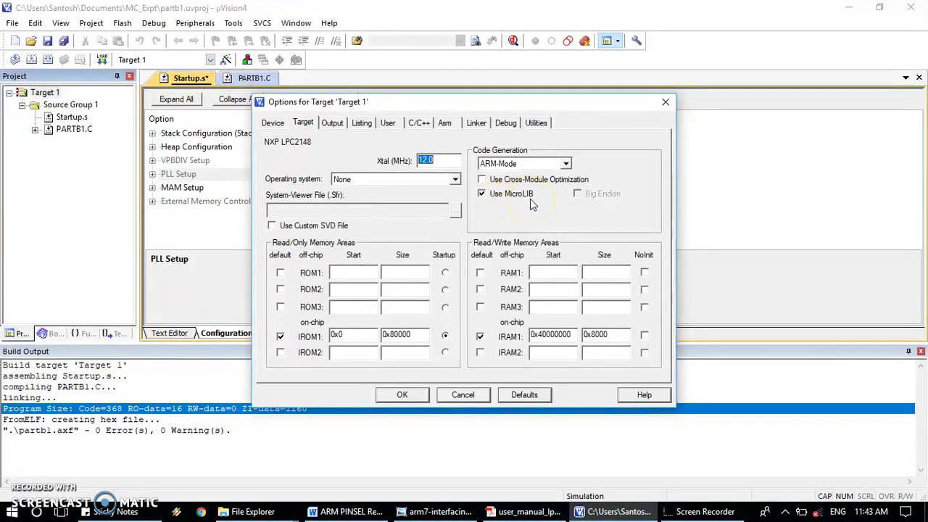
click(333, 124)
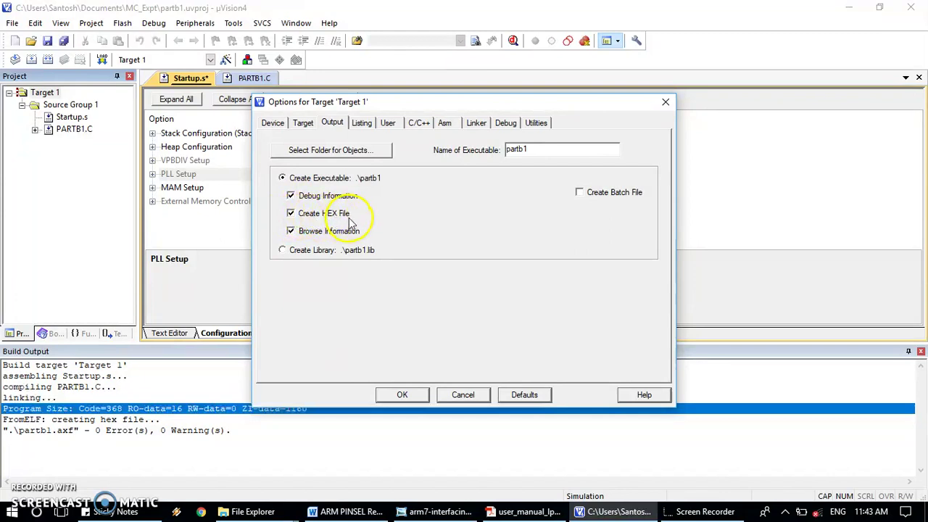
click(476, 124)
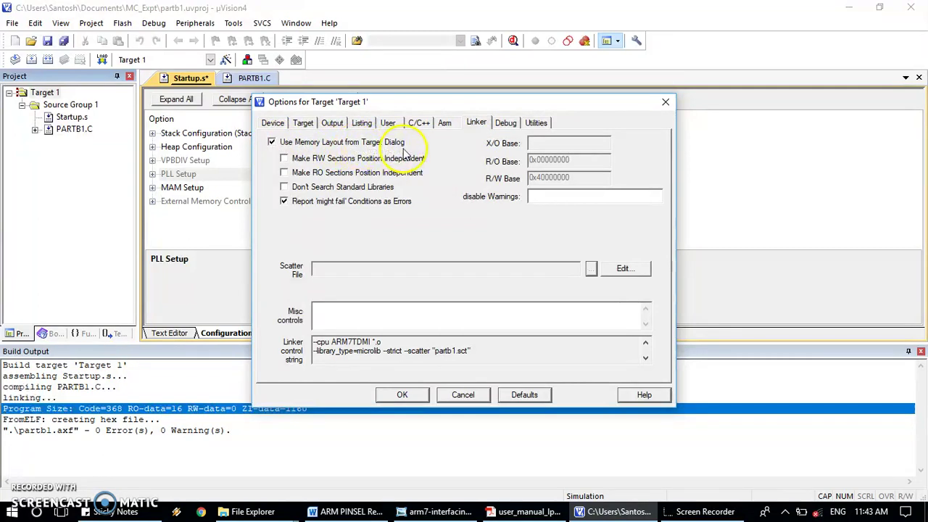
click(303, 123)
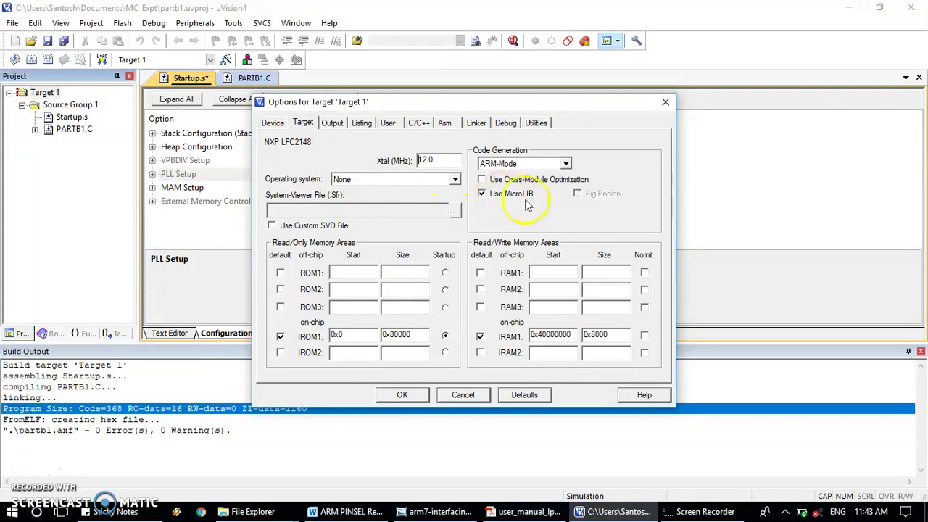
click(332, 124)
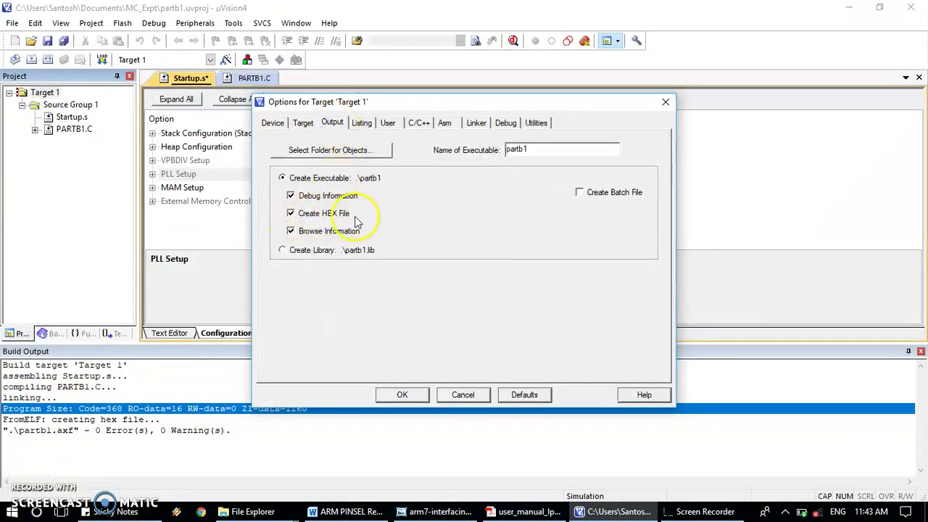
click(479, 124)
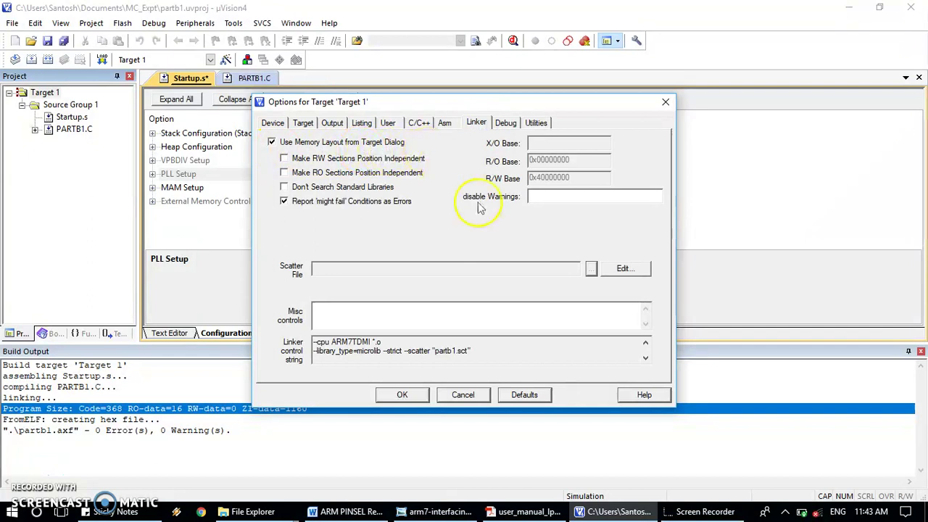
click(408, 395)
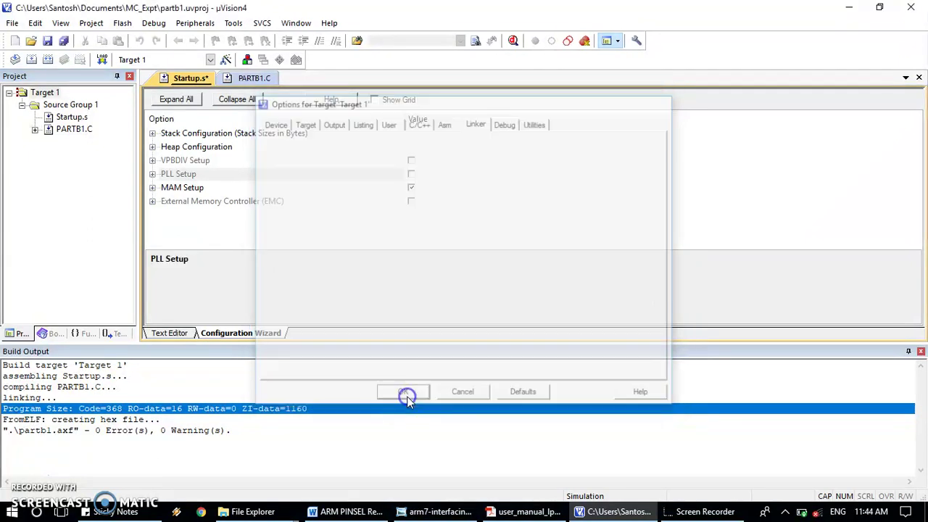
Save all open files and build Target 1
click(64, 41)
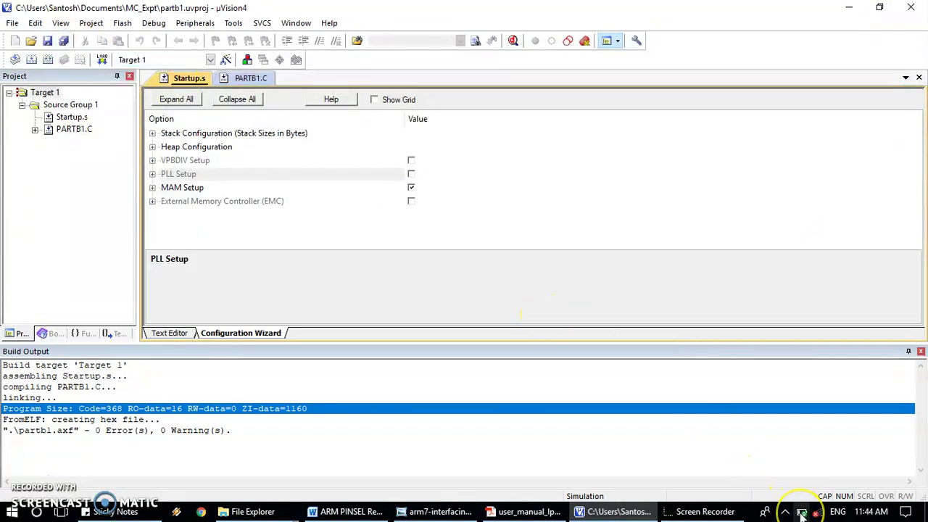
mouse_move(801, 513)
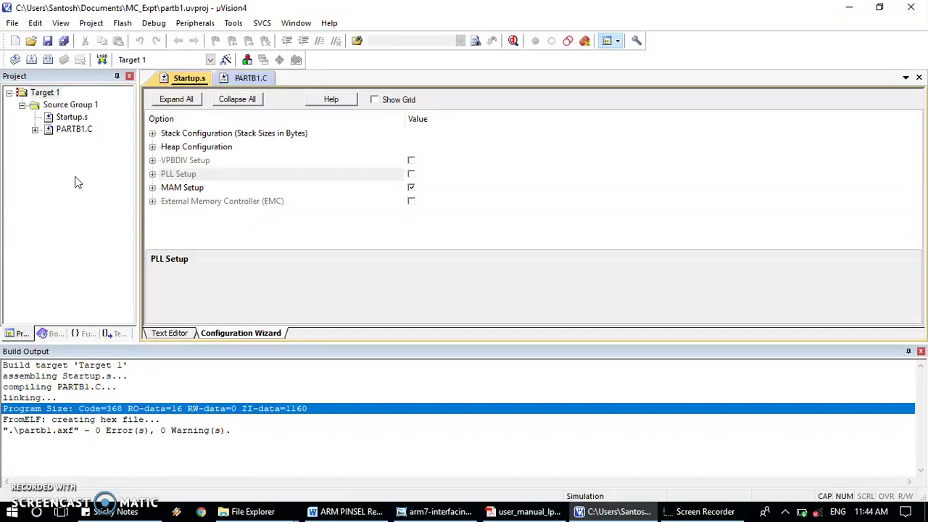
click(97, 23)
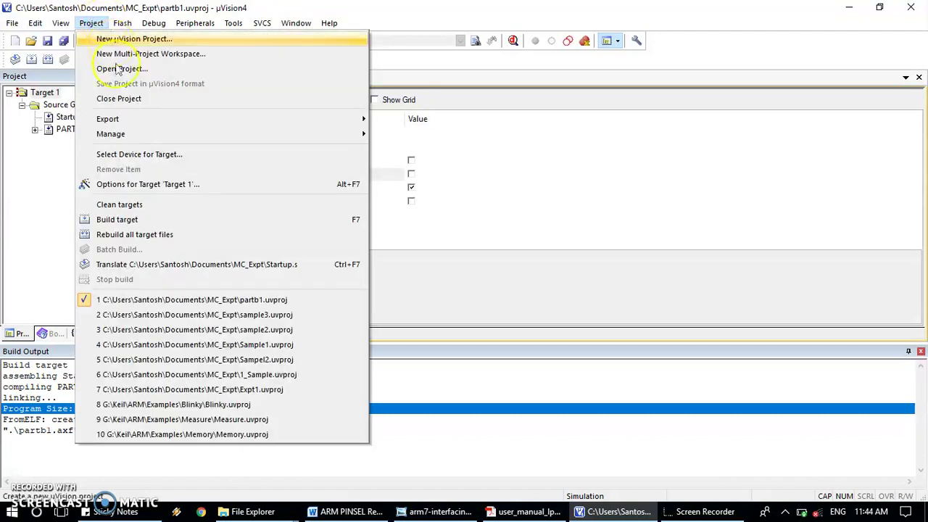
click(123, 220)
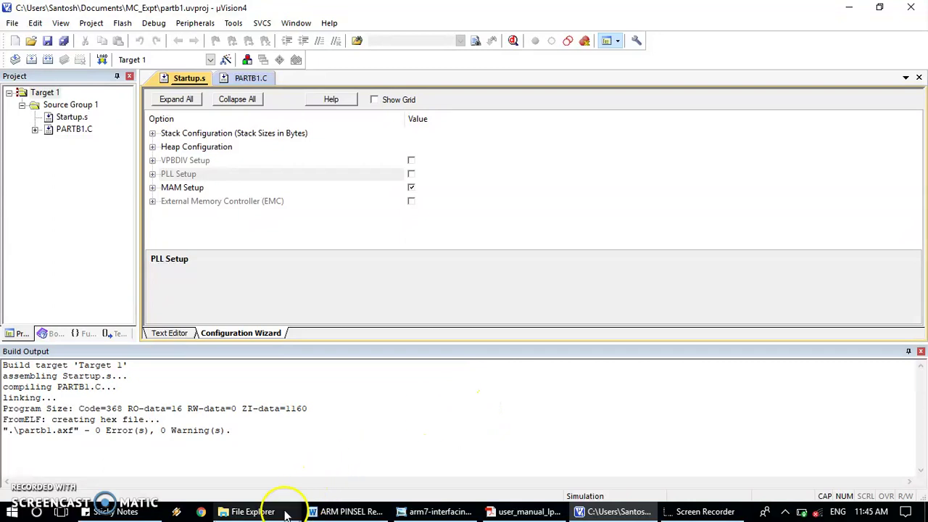
Switch to the MC_Expt folder in File Explorer and check the generated partb1.hex file
mouse_move(279, 516)
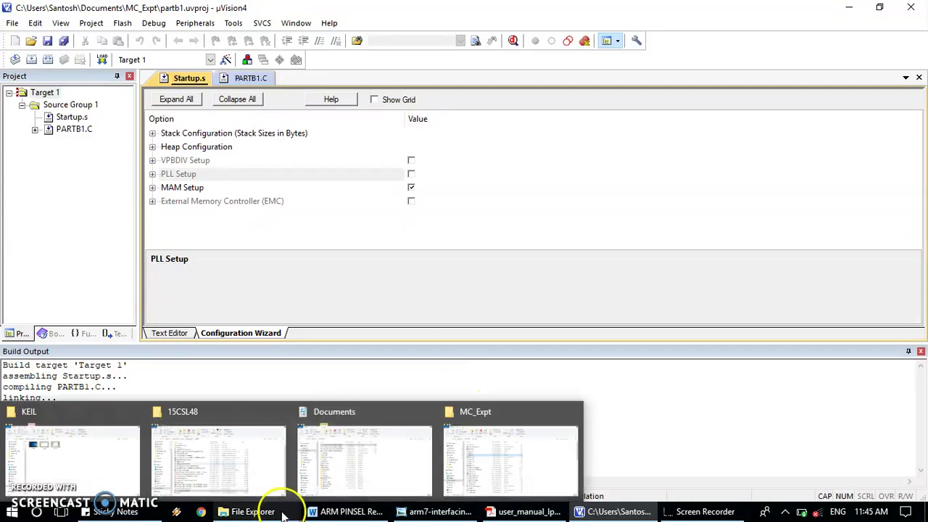
mouse_move(477, 455)
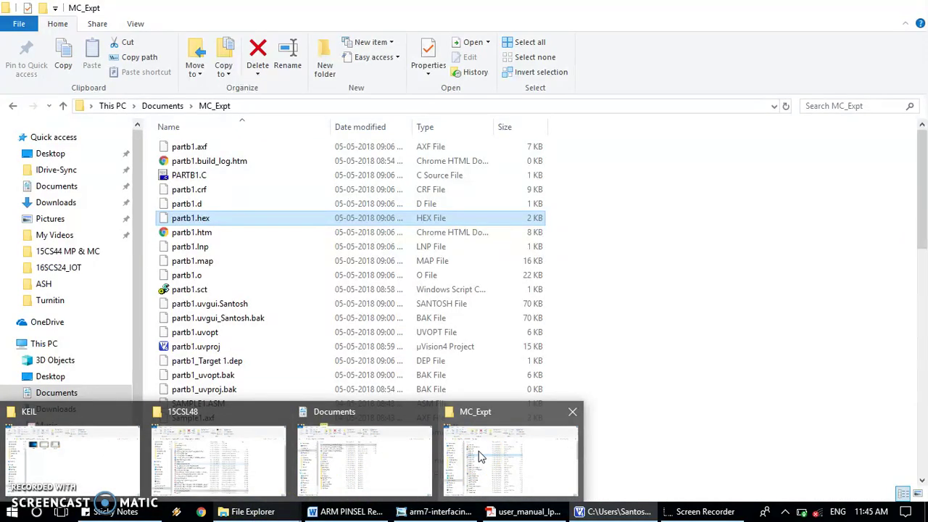
click(479, 455)
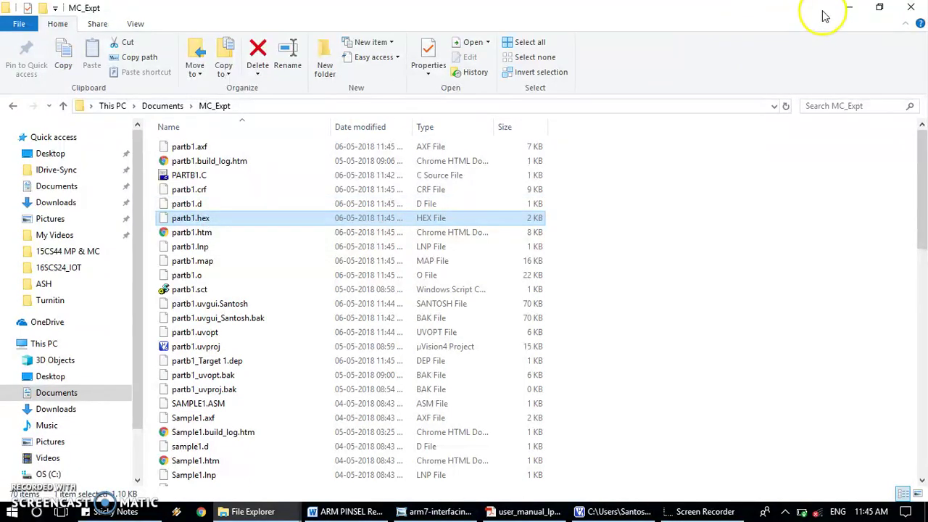
click(850, 7)
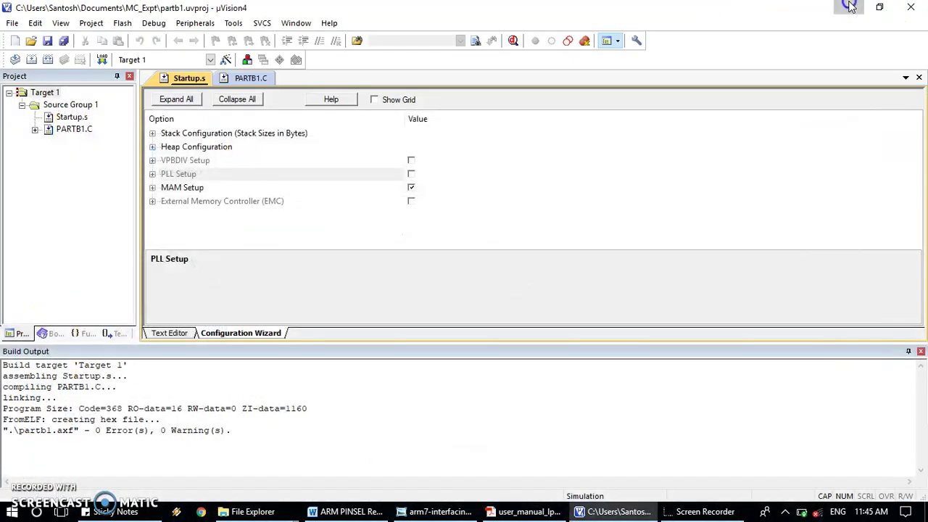
Minimize the µVision window and launch Flash Magic from the desktop
click(851, 7)
click(851, 7)
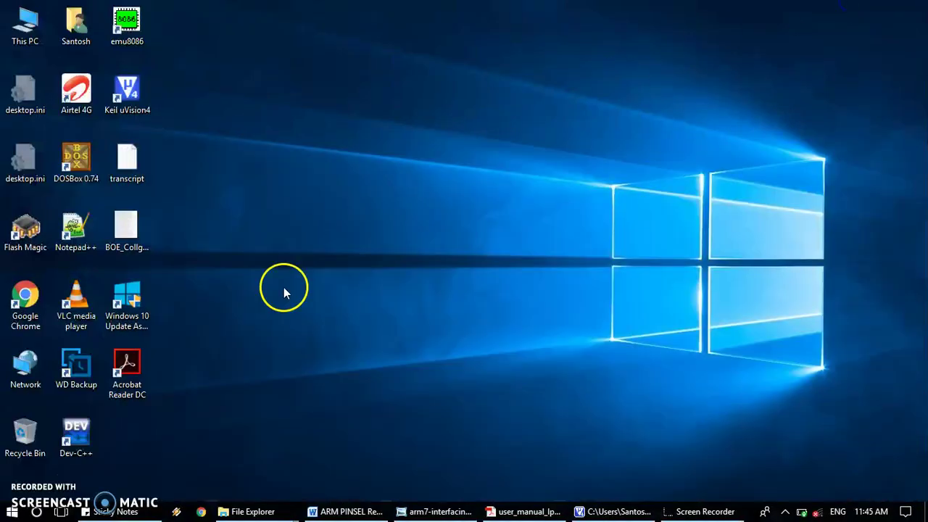
double_click(29, 240)
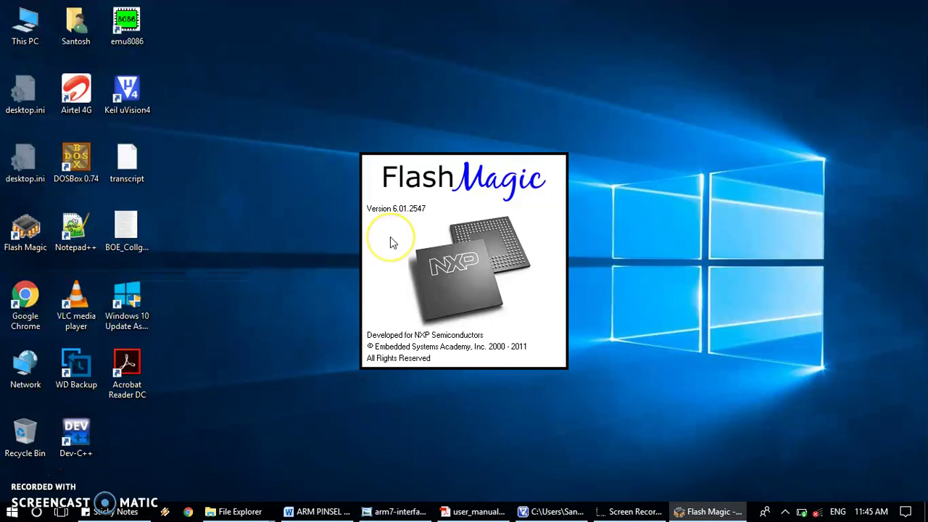
click(442, 233)
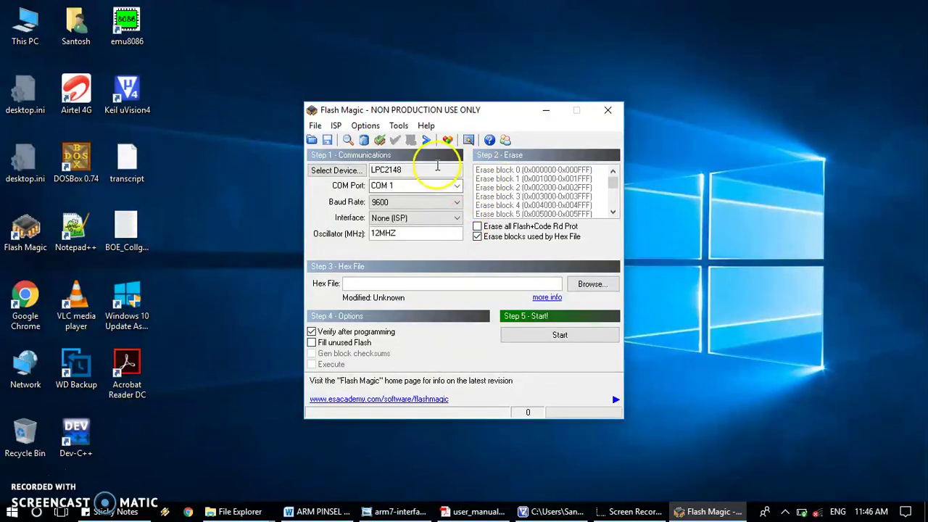
Review the DTR and RTS control settings in the advanced hardware configuration and accept them
click(366, 126)
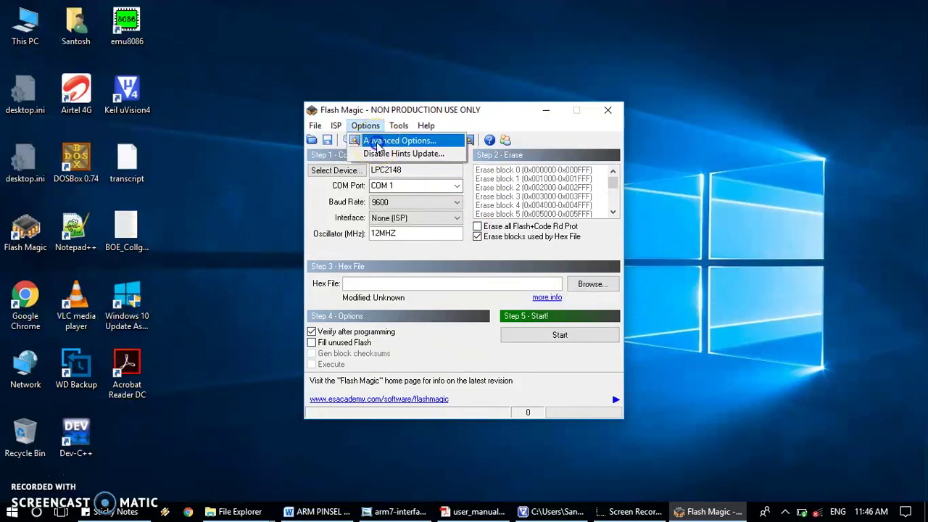
click(377, 143)
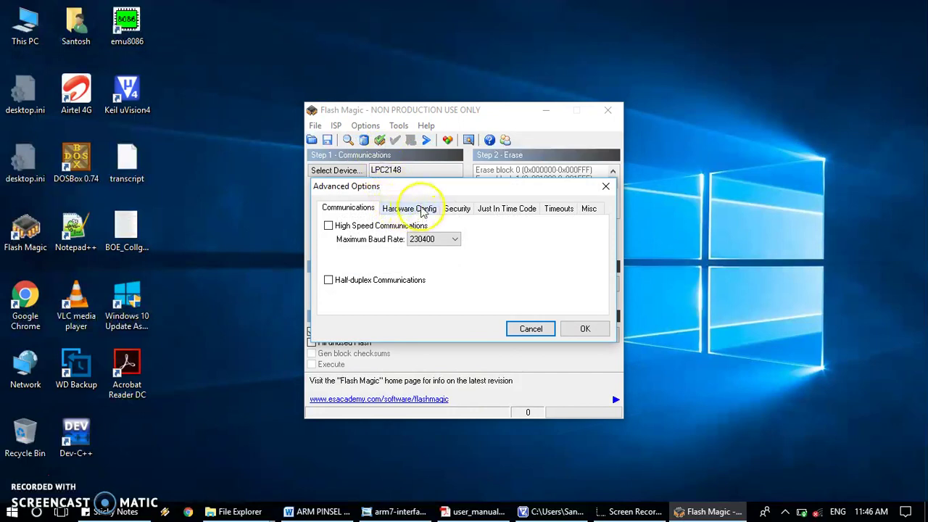
click(408, 210)
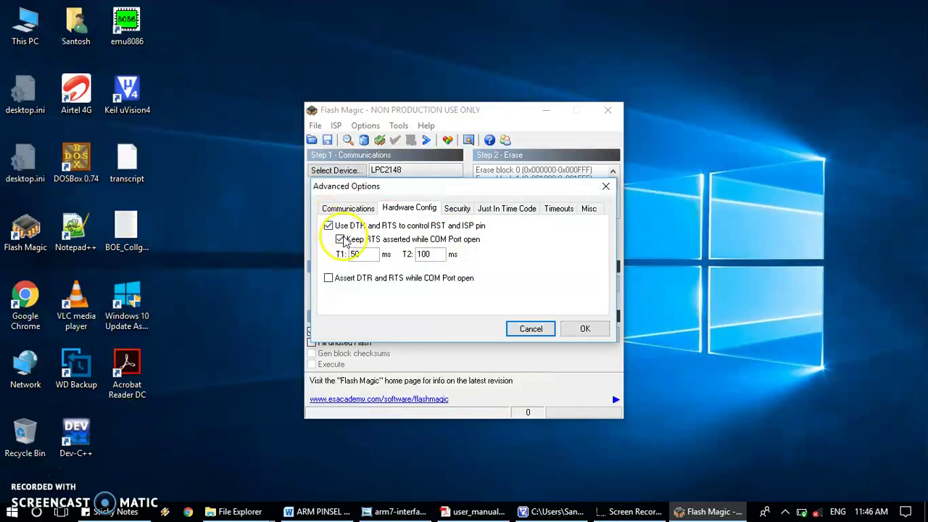
click(584, 330)
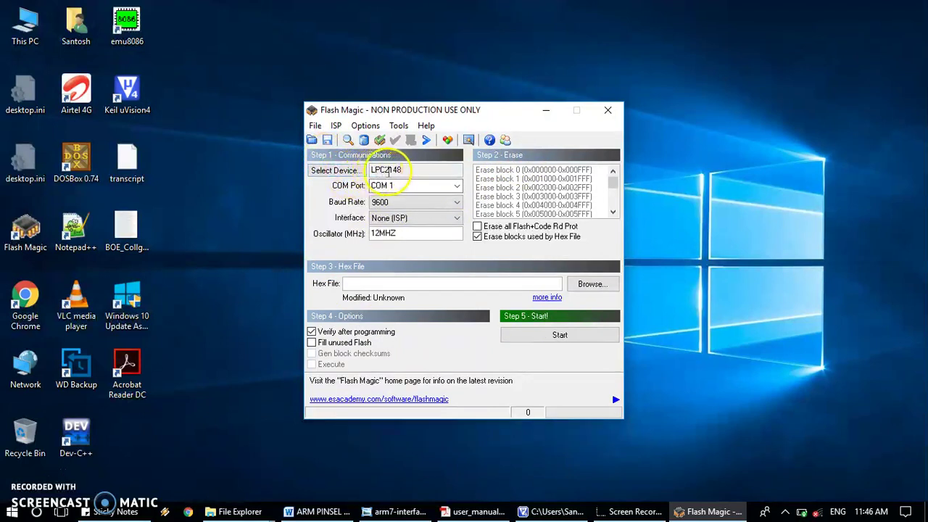
Choose LPC2148 as the target device from the device database
click(337, 171)
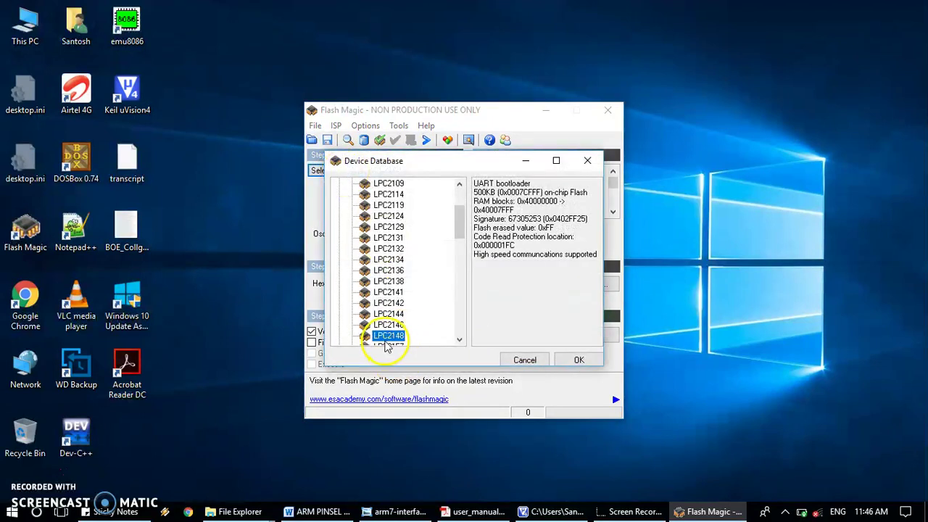
click(572, 360)
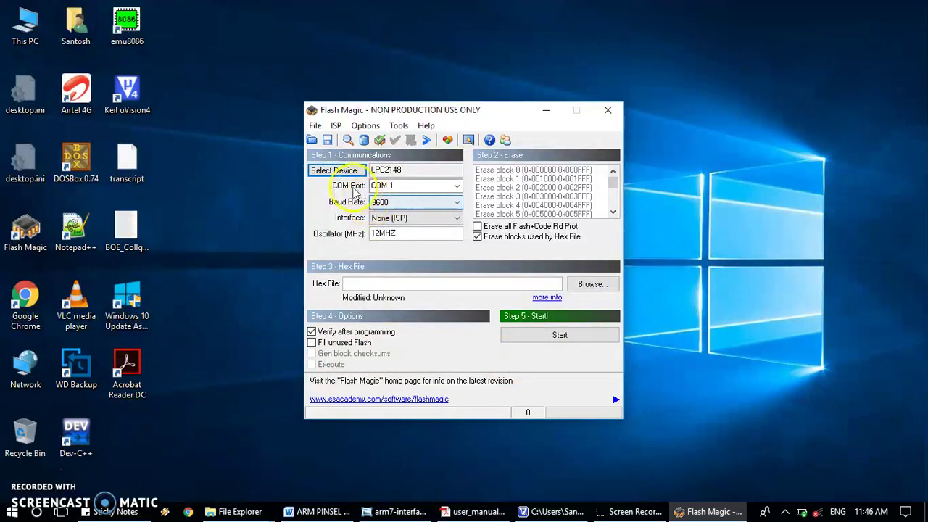
Review the available COM ports and the oscillator frequency in the communication settings
click(457, 185)
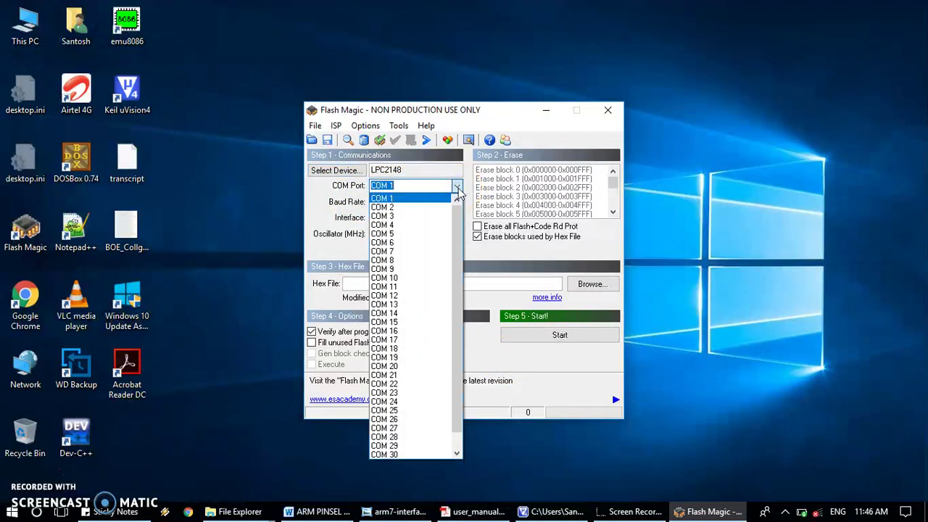
click(457, 187)
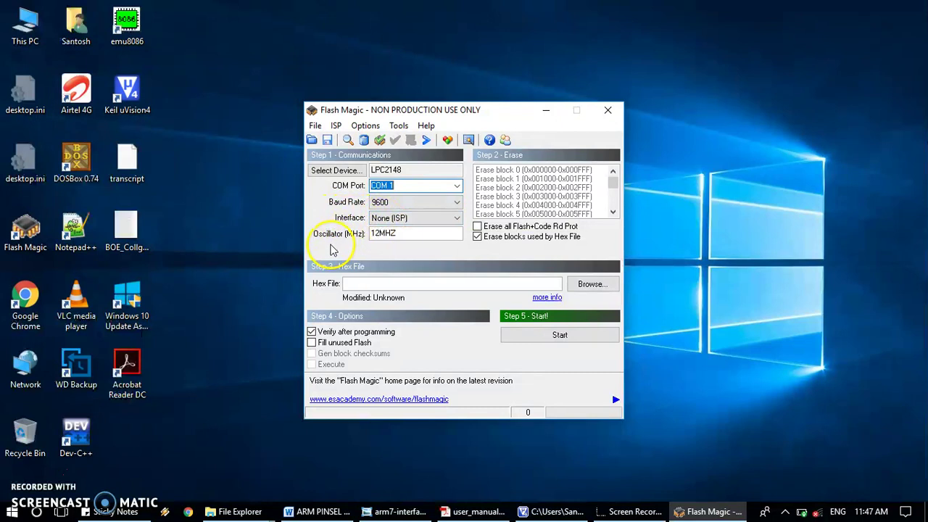
click(406, 234)
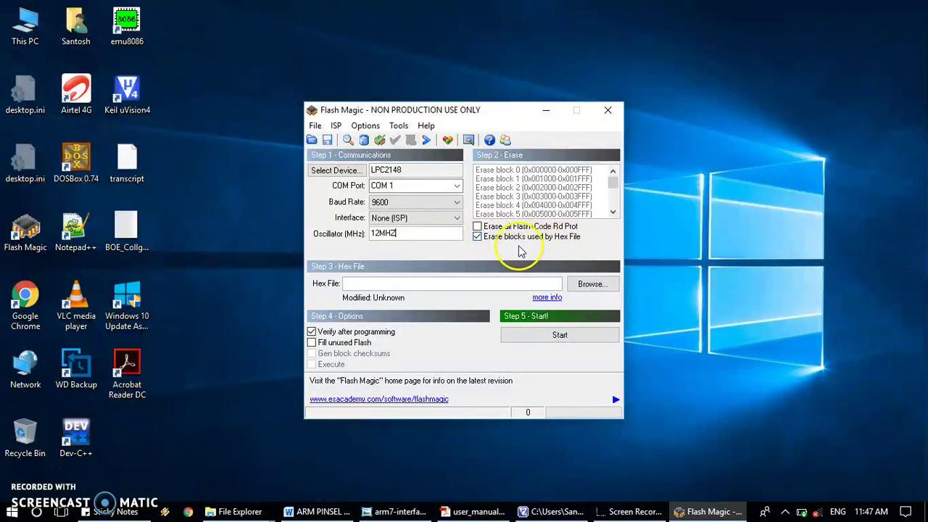
Load partb1.hex from the MC_Expt folder in Documents as the hex file for programming
click(580, 284)
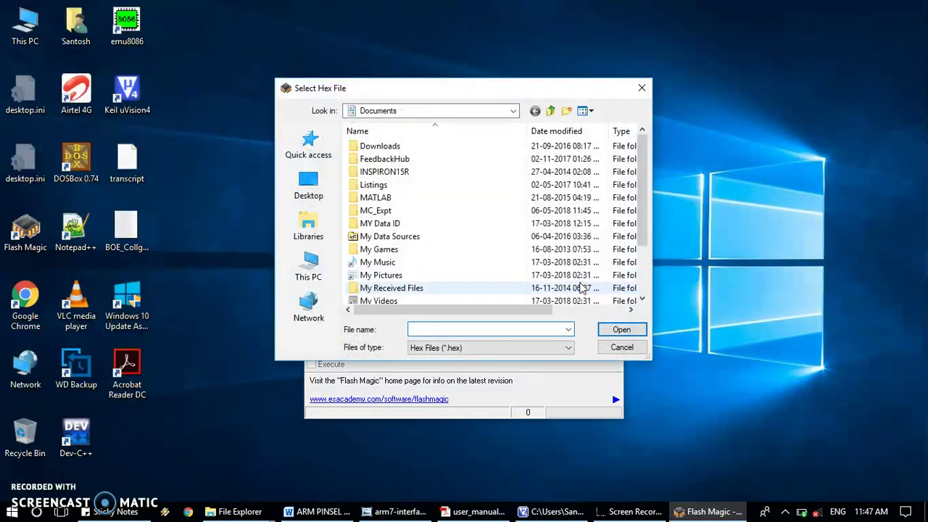
double_click(382, 213)
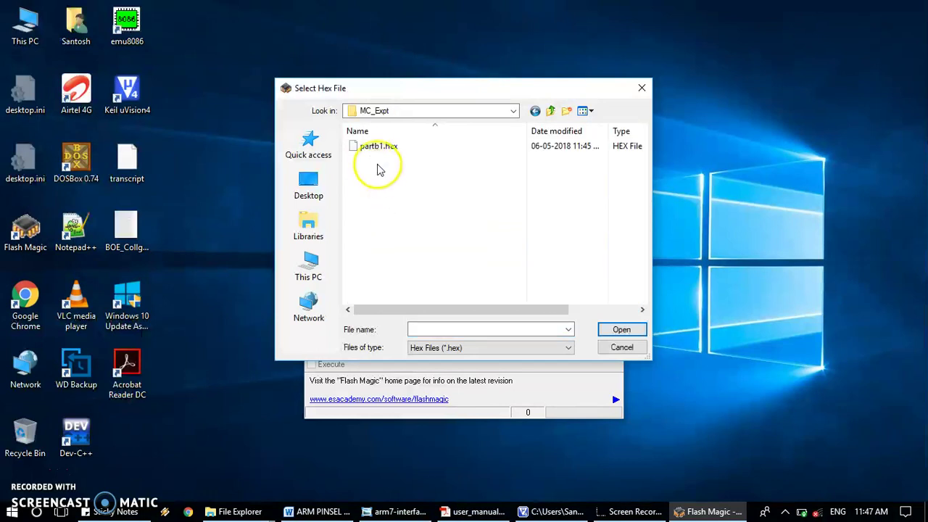
click(368, 151)
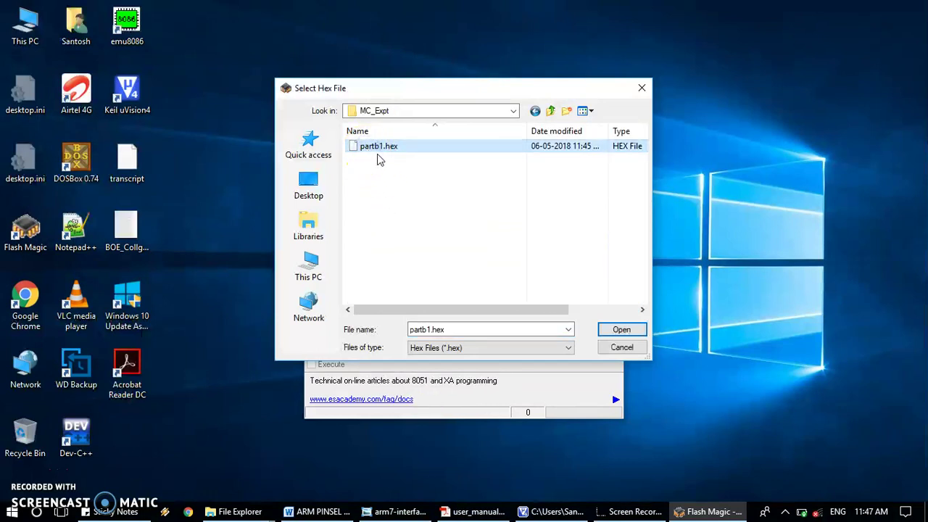
click(385, 158)
click(625, 332)
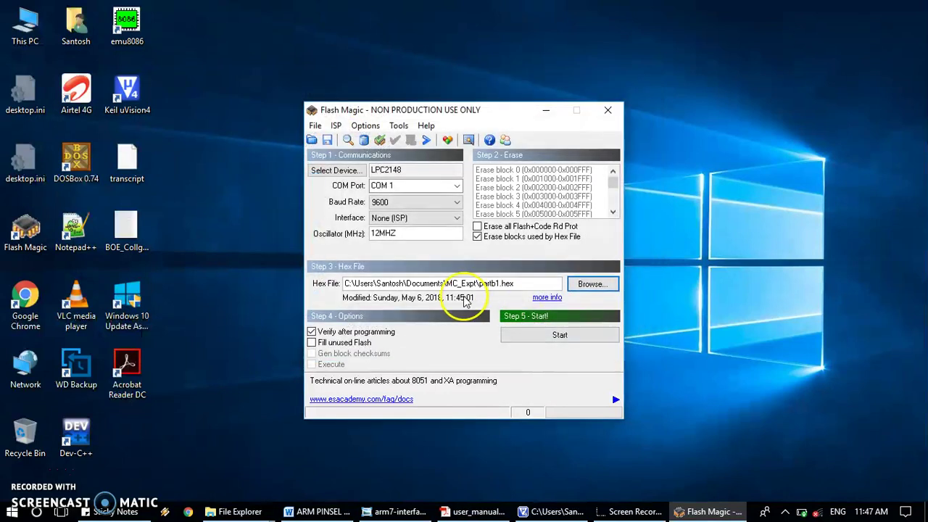